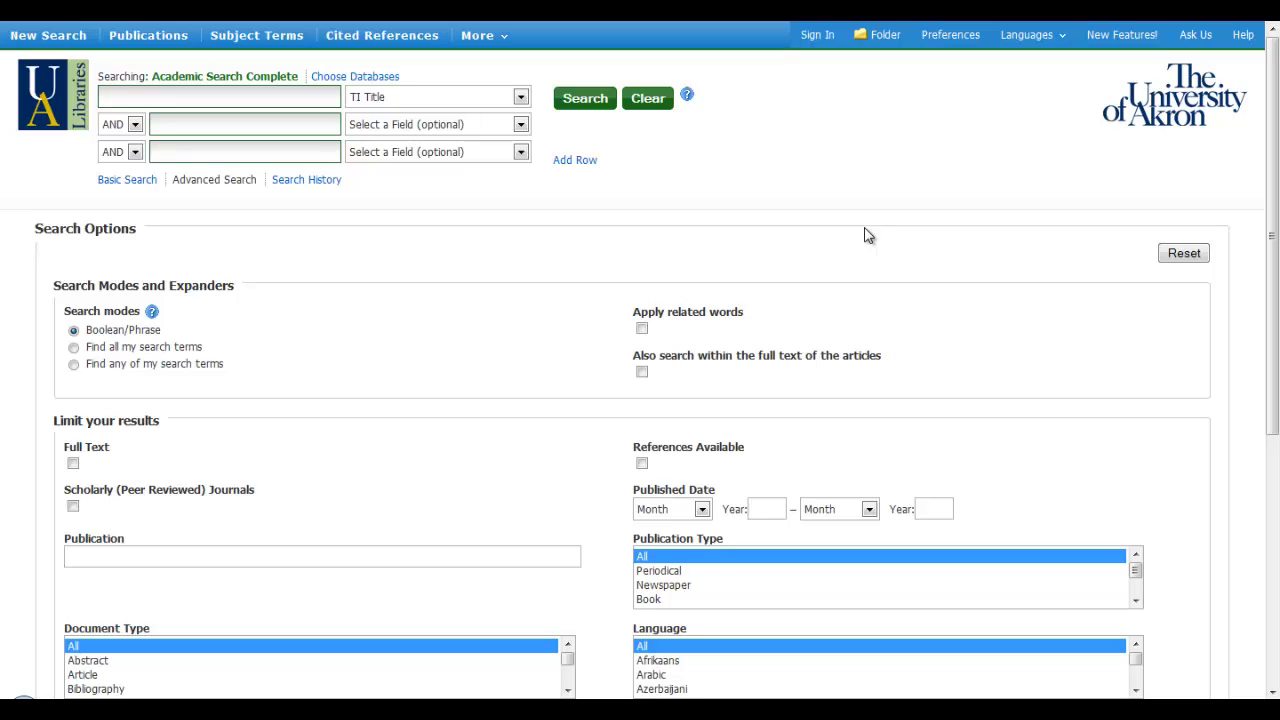
Run a title search for fracking (293 results), then start trimming the term to frack.
left_click(284, 97)
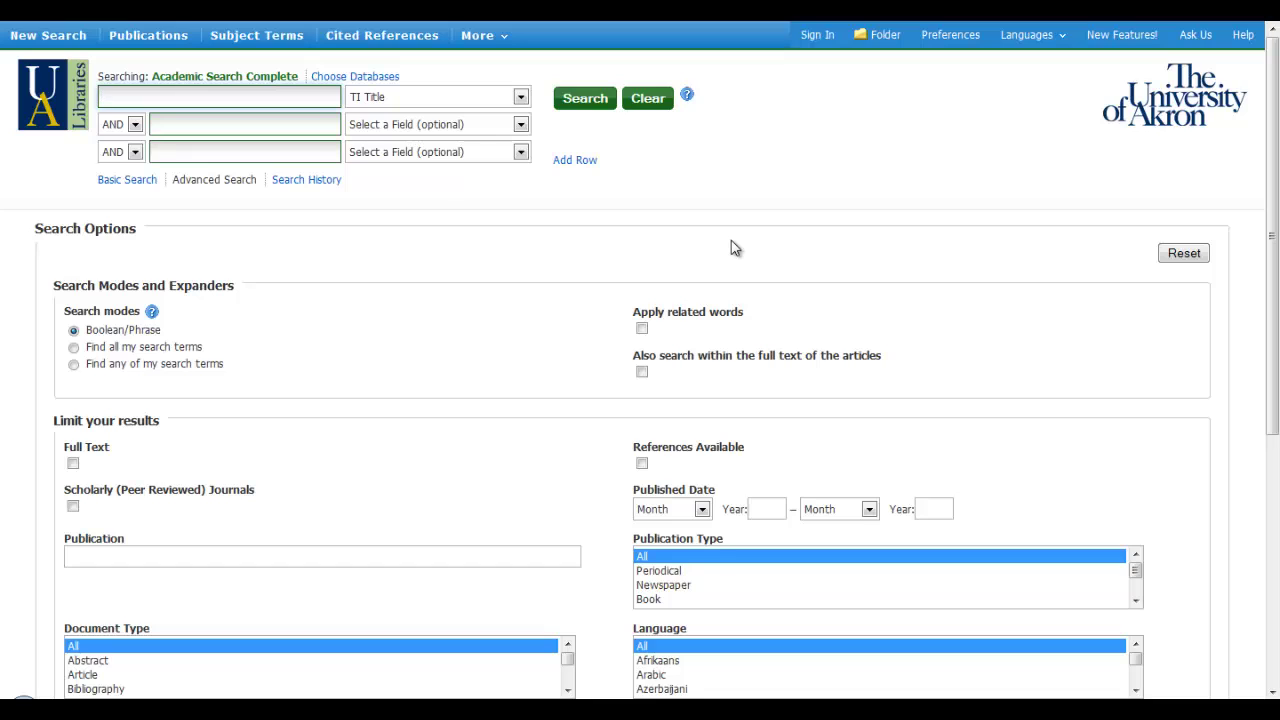
type("fracking")
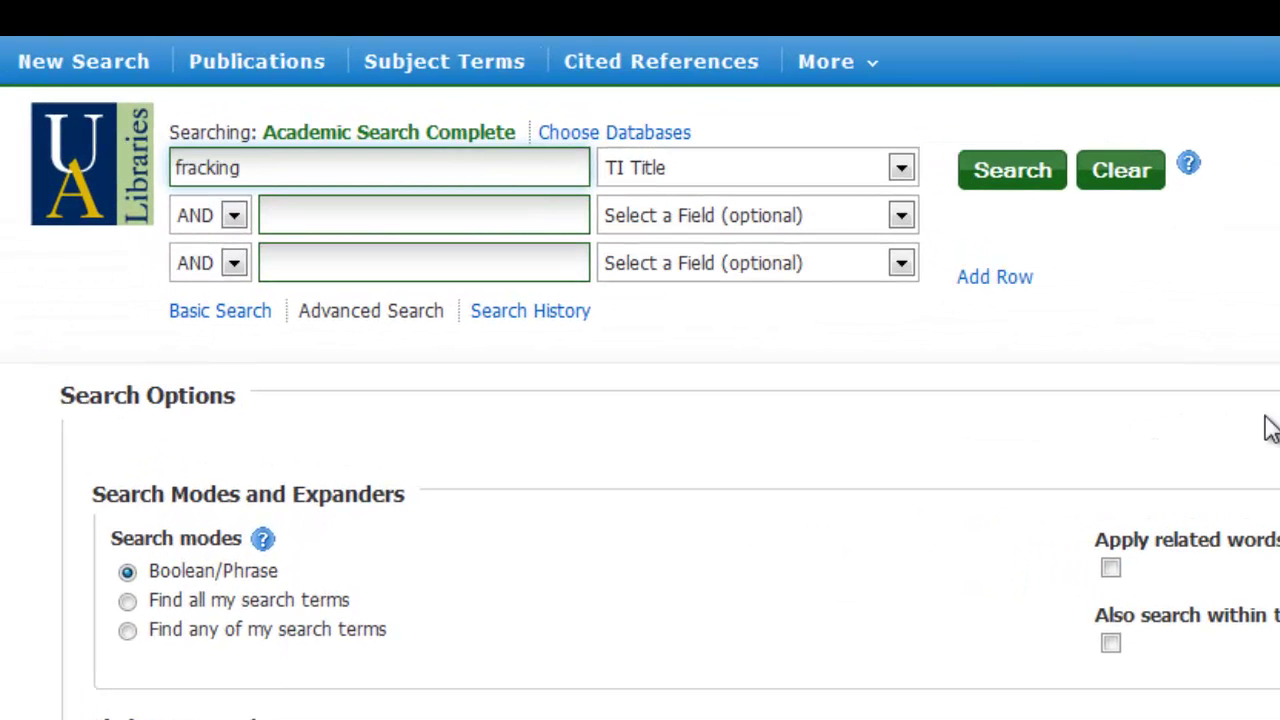
key("Return")
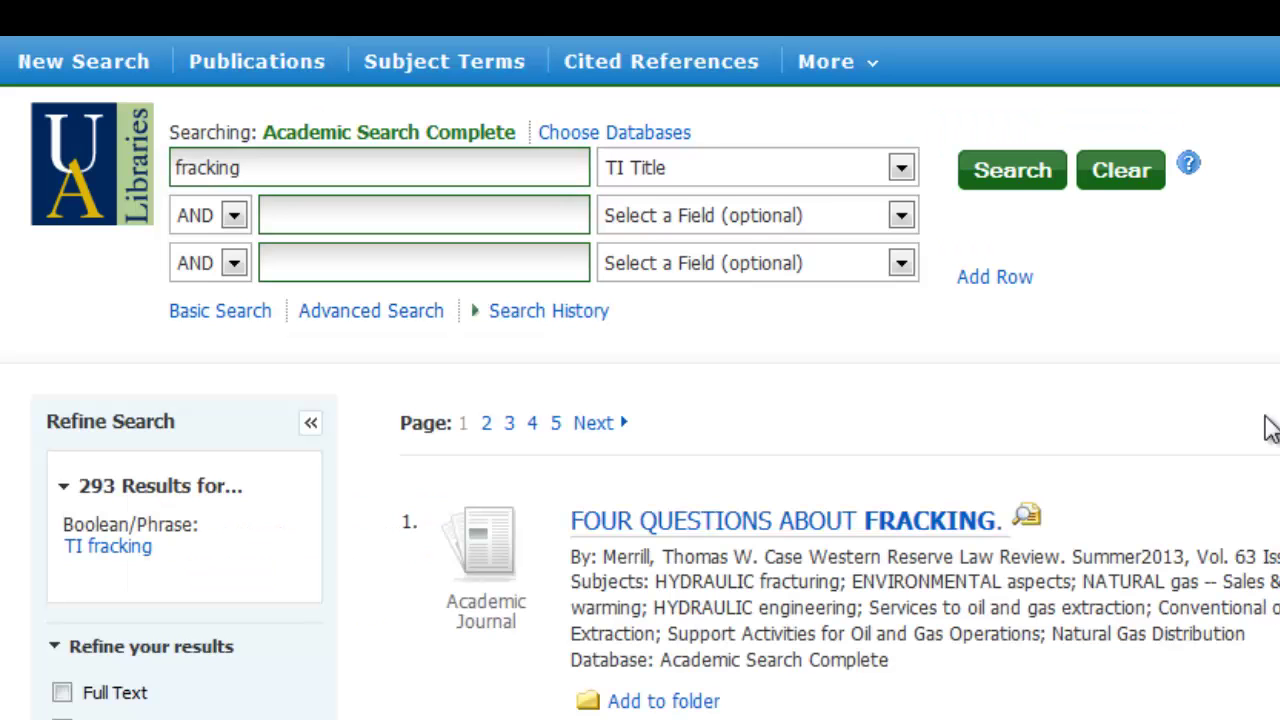
left_click(328, 168)
key("BackSpace")
key("BackSpace")
key("BackSpace")
Finish the term as frack* and rerun the title search, returning 353 results.
type("*")
left_click(1046, 176)
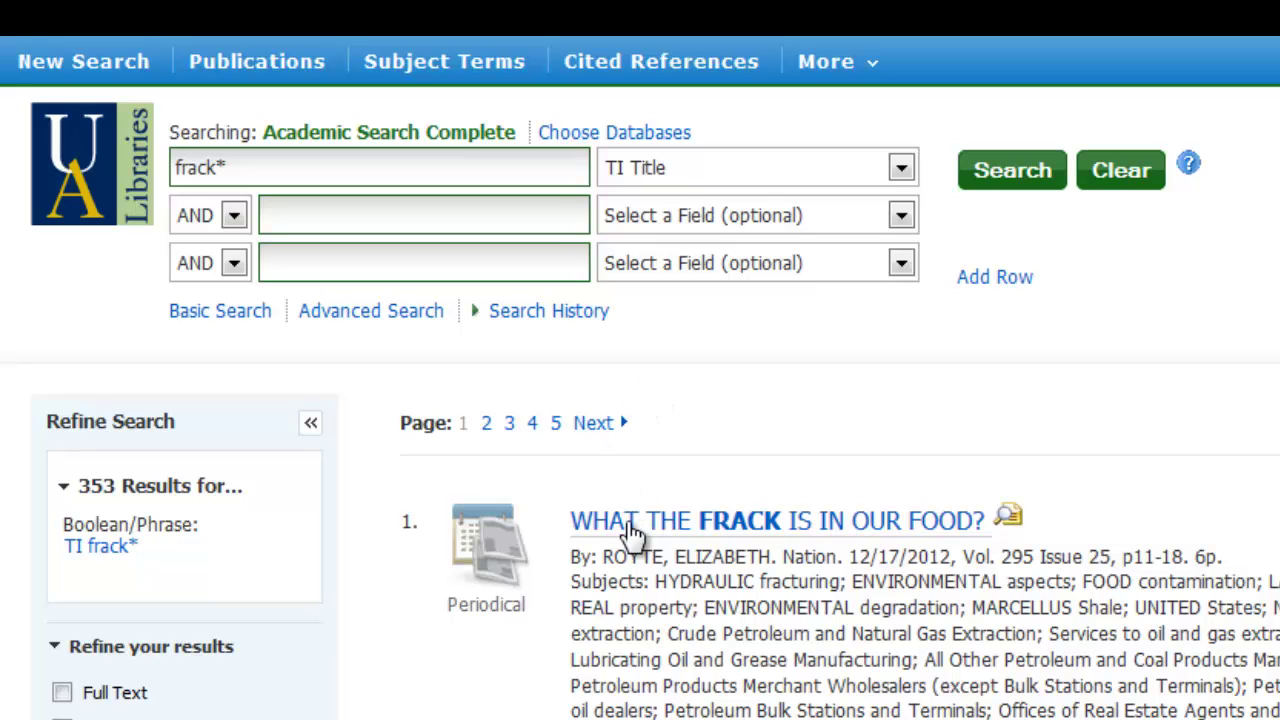
left_click_drag(240, 166, 153, 164)
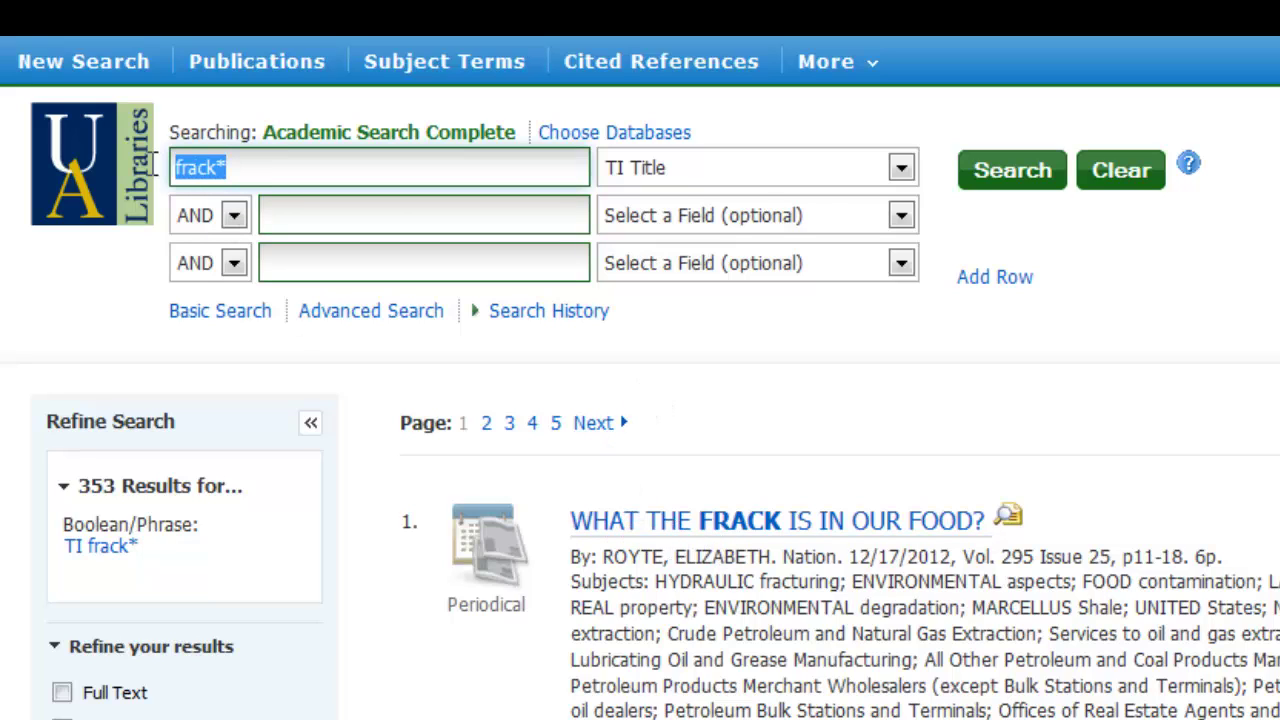
left_click(333, 167)
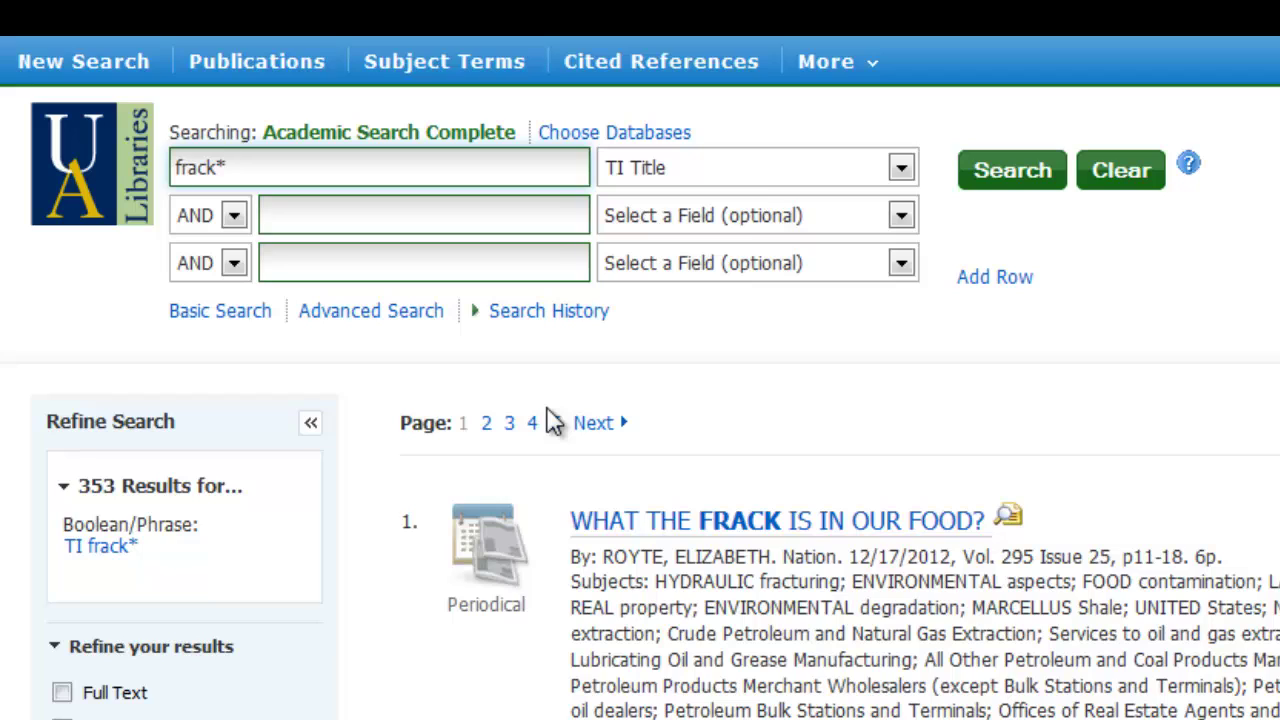
Extend the title query to frack* AND earthquake* and run it, narrowing results to 9.
type("AND")
type("eat")
key("BackSpace")
type("rthquakes")
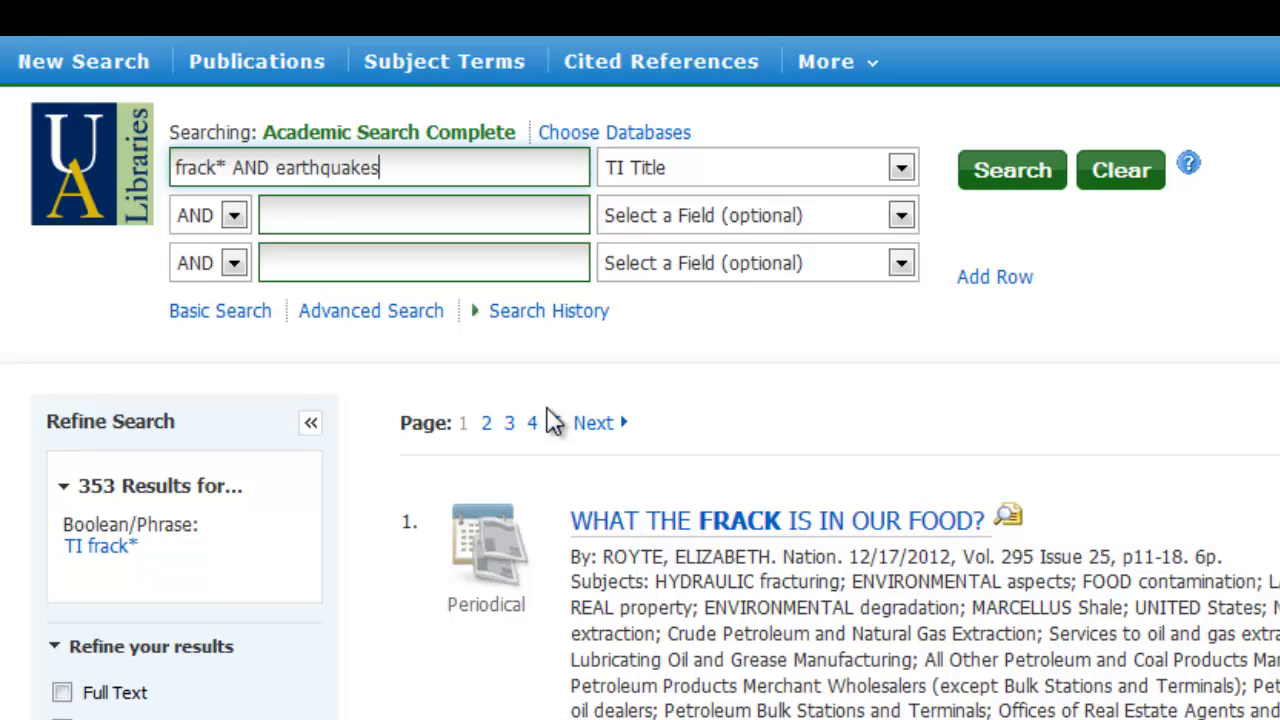
key("BackSpace")
type("*")
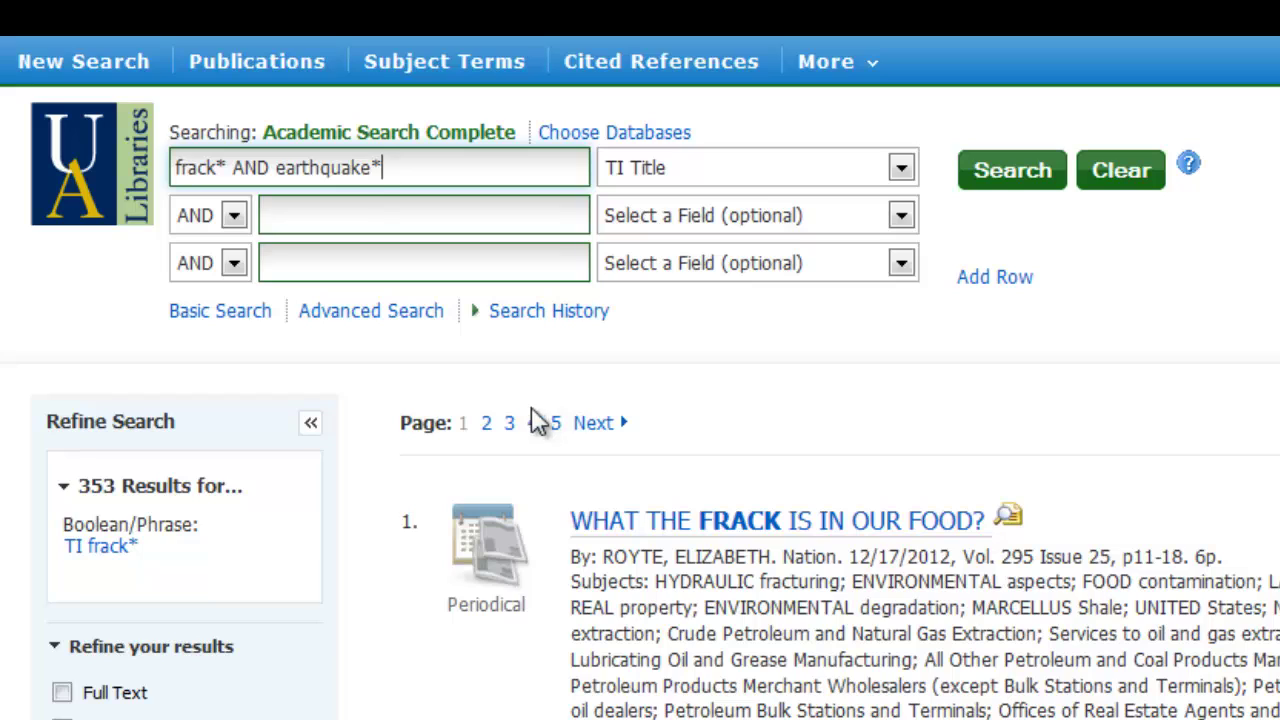
left_click_drag(228, 172, 270, 172)
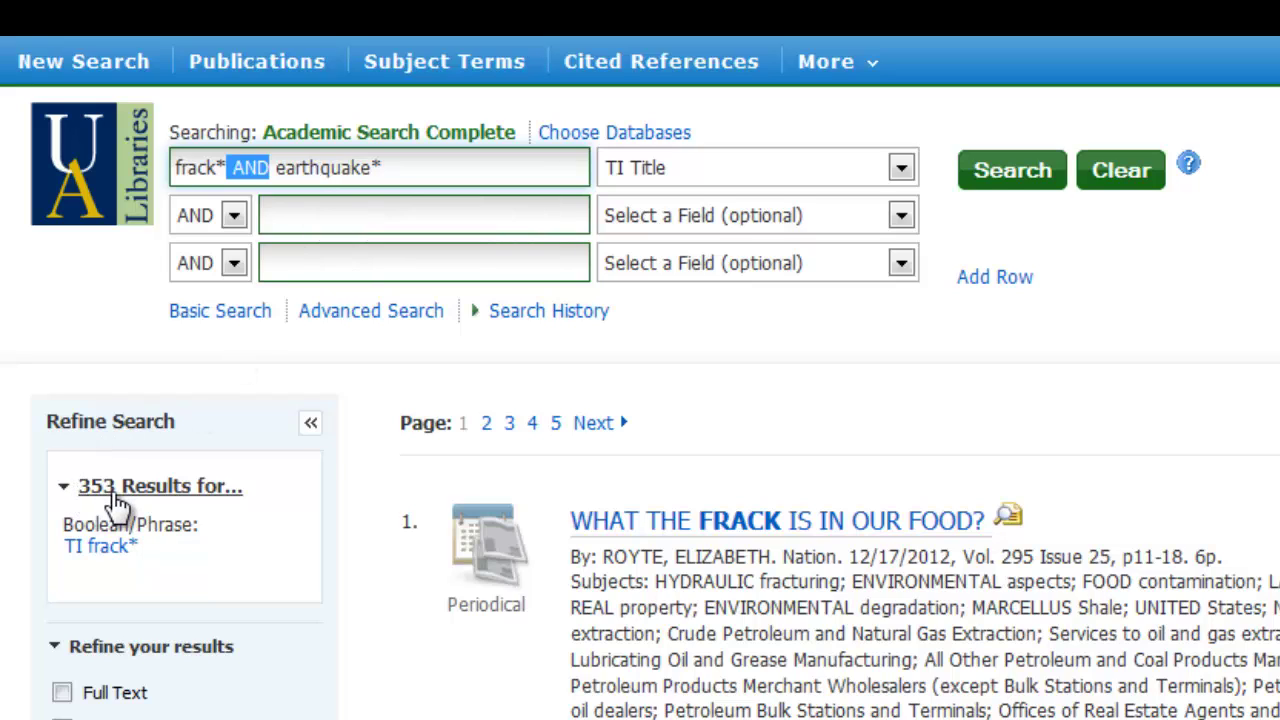
left_click(1035, 180)
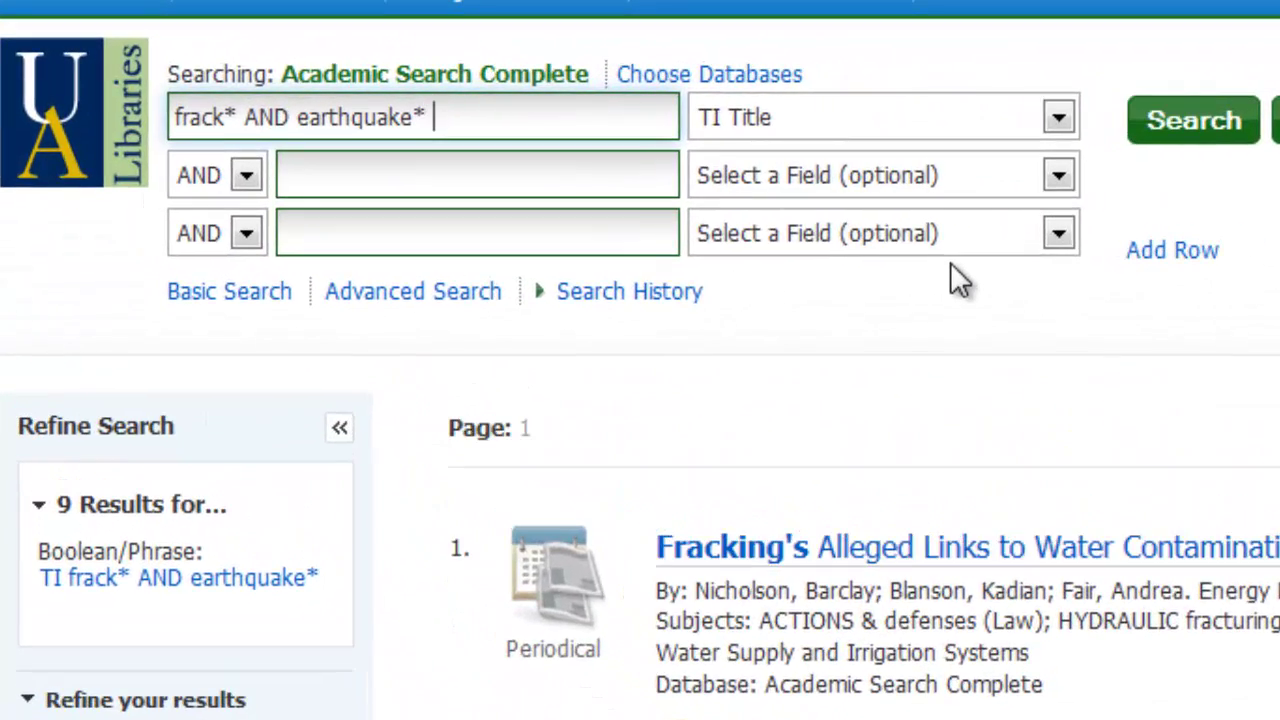
Append AND ohio to the title query and rerun it, leaving 2 articles.
type("AND ohio")
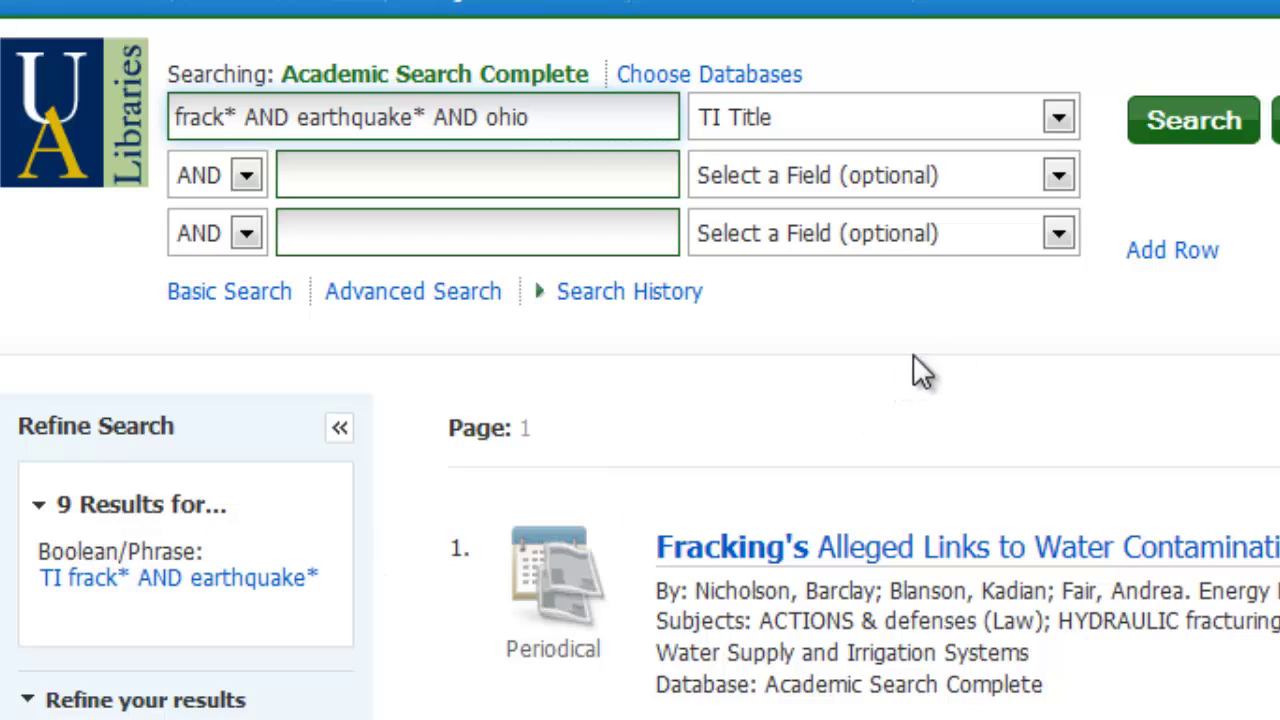
left_click(1194, 134)
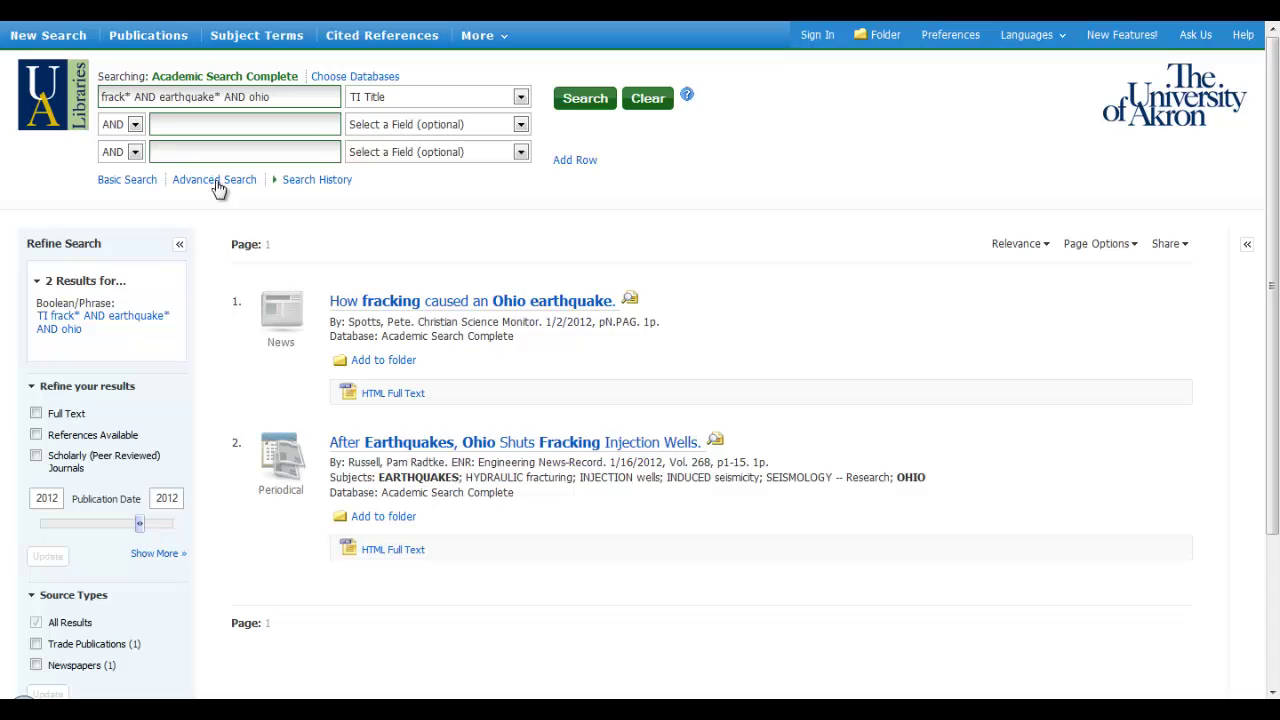
double_click(145, 97)
left_click_drag(225, 97, 240, 97)
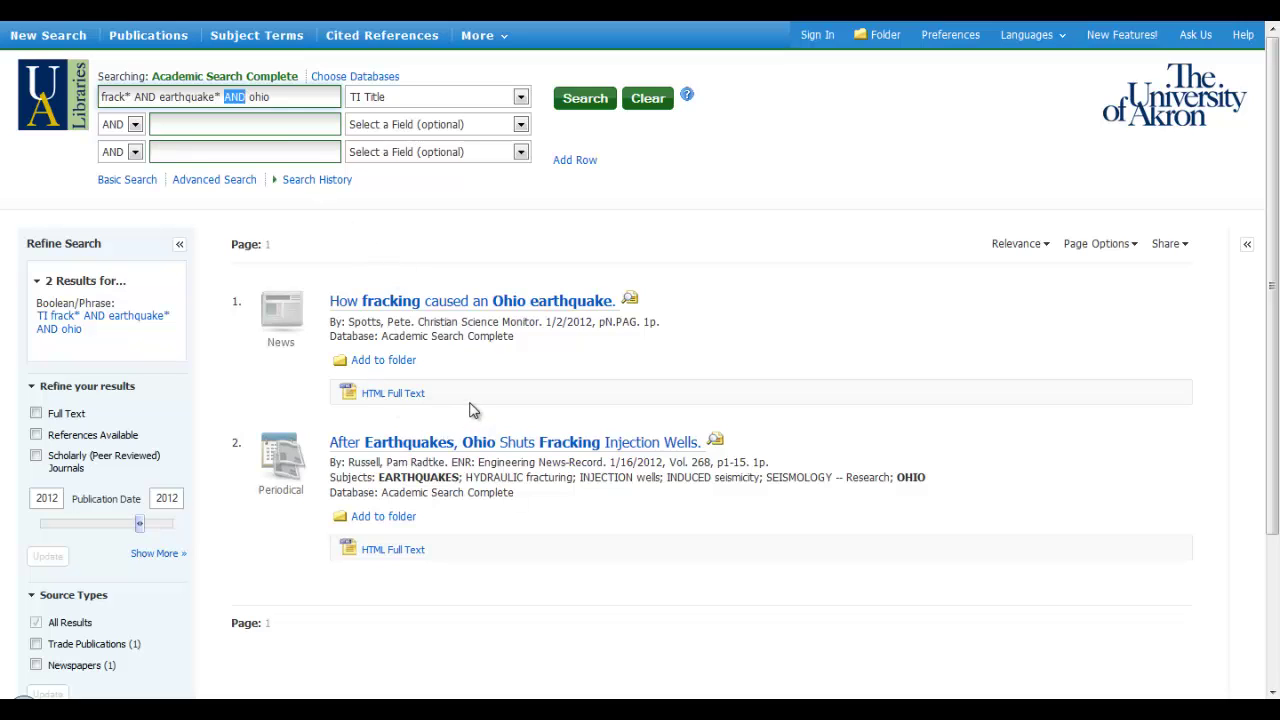
Clear the form and search frack* alone in TI Title, returning 353 results.
left_click(646, 98)
left_click(518, 97)
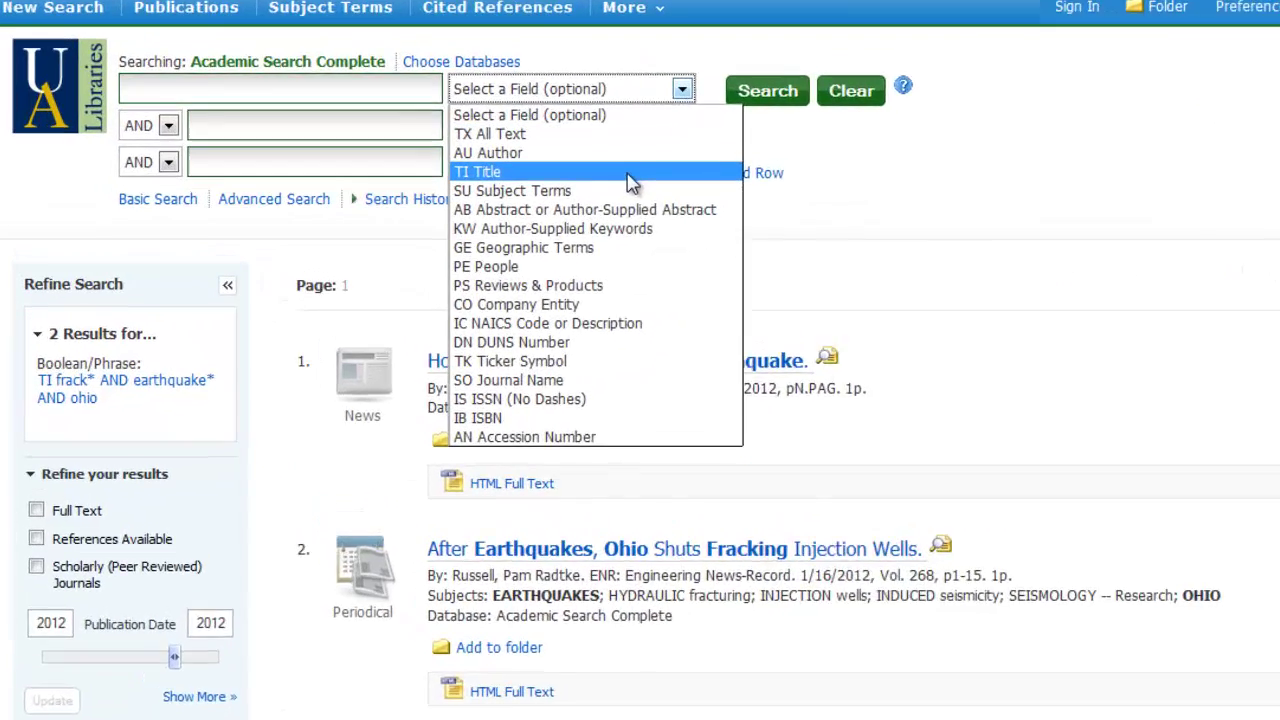
left_click(490, 159)
left_click(261, 98)
type("frack*")
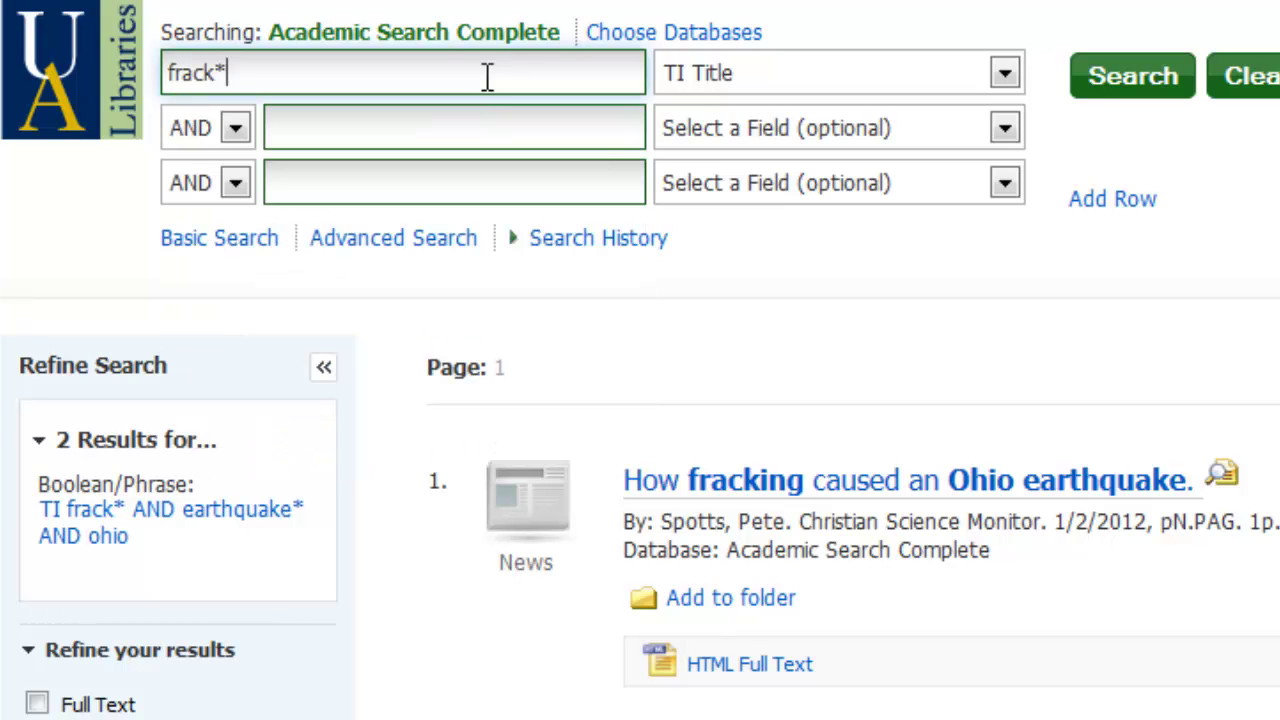
left_click(1105, 88)
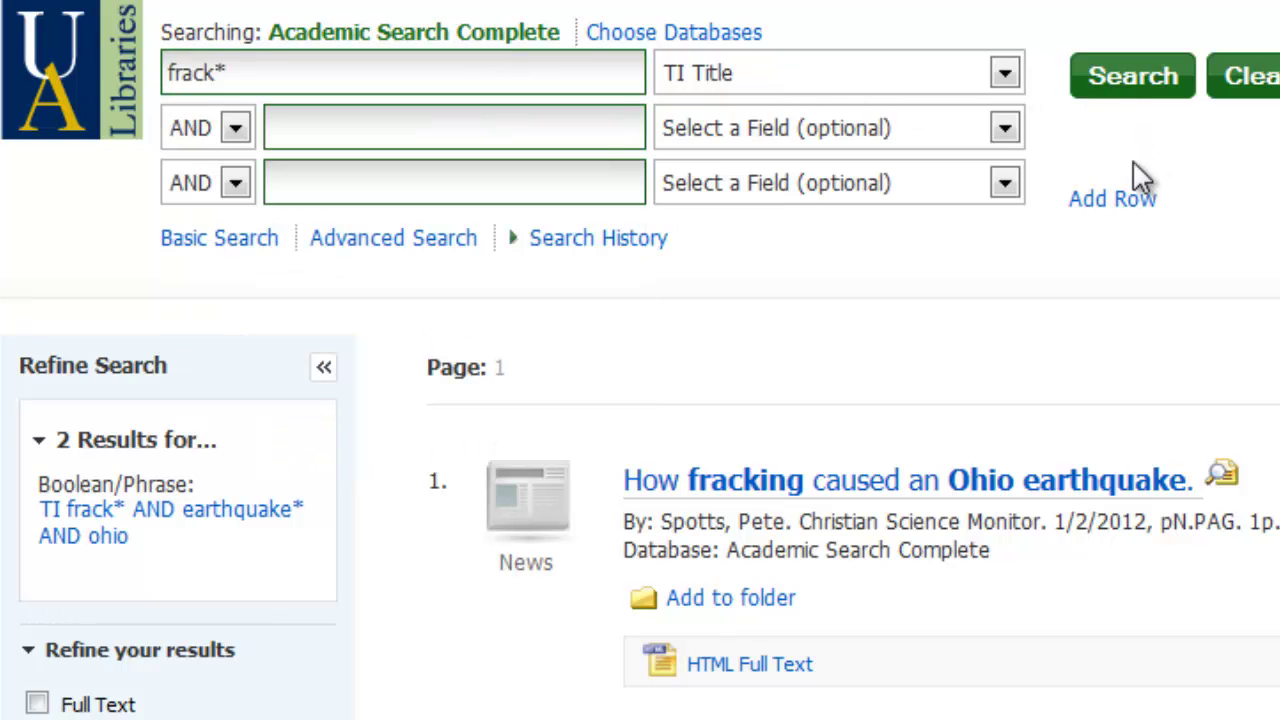
left_click(356, 73)
Change the title query to frack* AND pollut* and run it, yielding 10 results.
type("an")
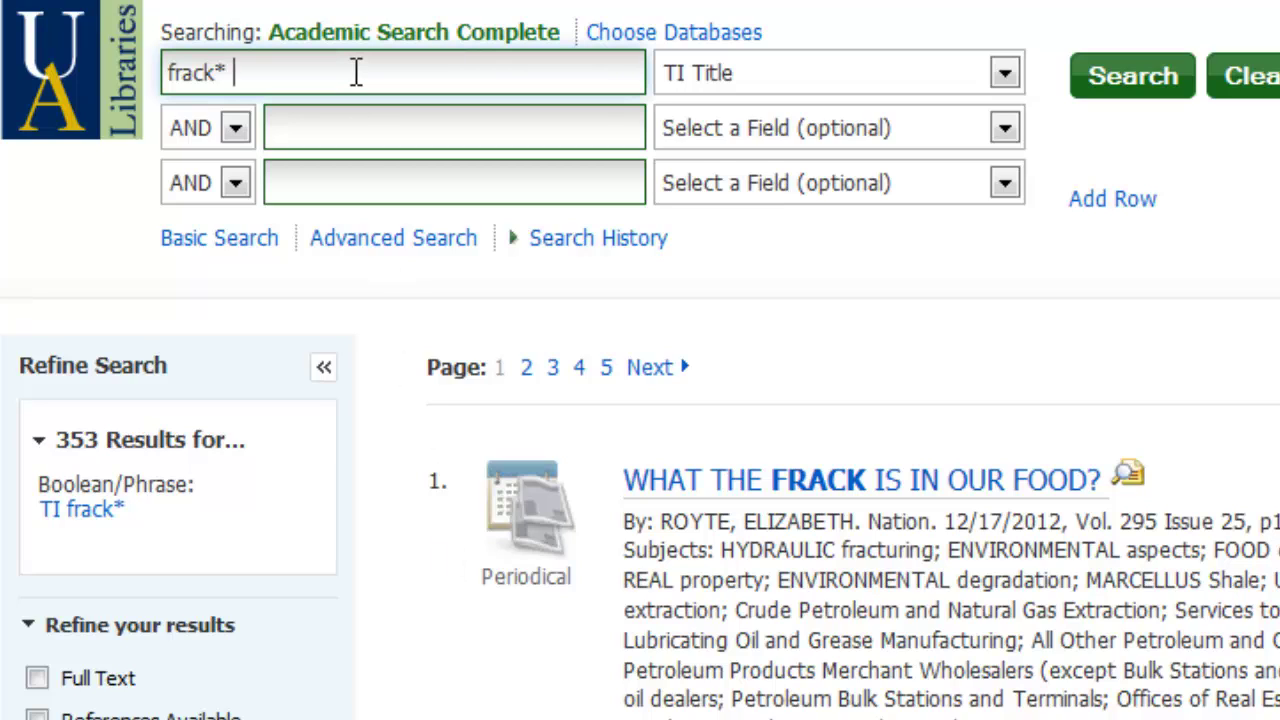
key("BackSpace")
key("BackSpace")
type("AND")
type("pollution")
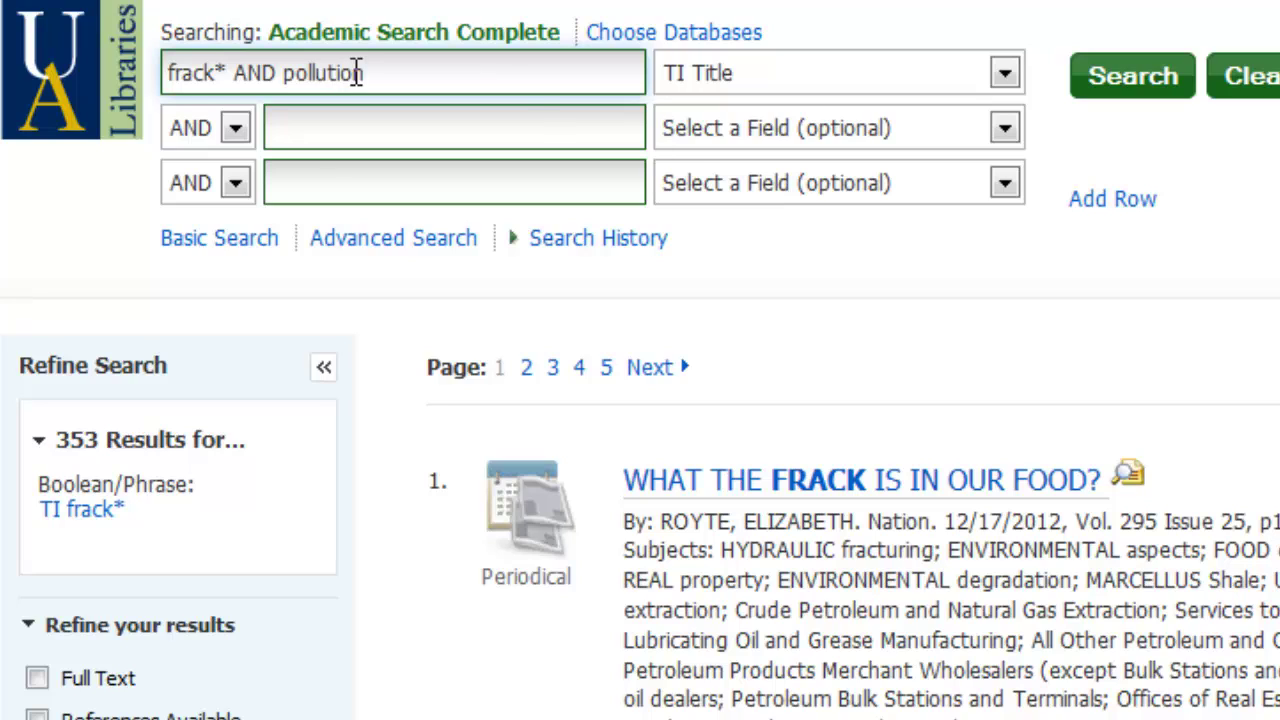
key("BackSpace")
key("BackSpace")
key("BackSpace")
type("*")
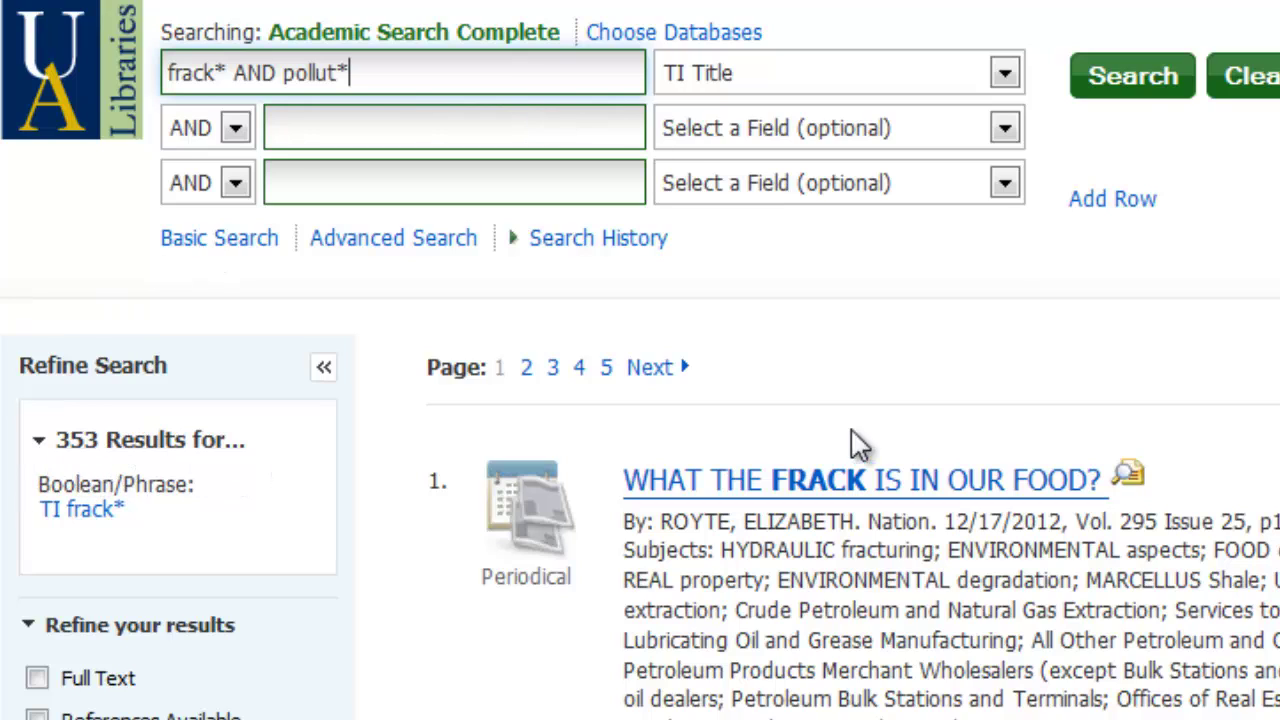
left_click(1135, 80)
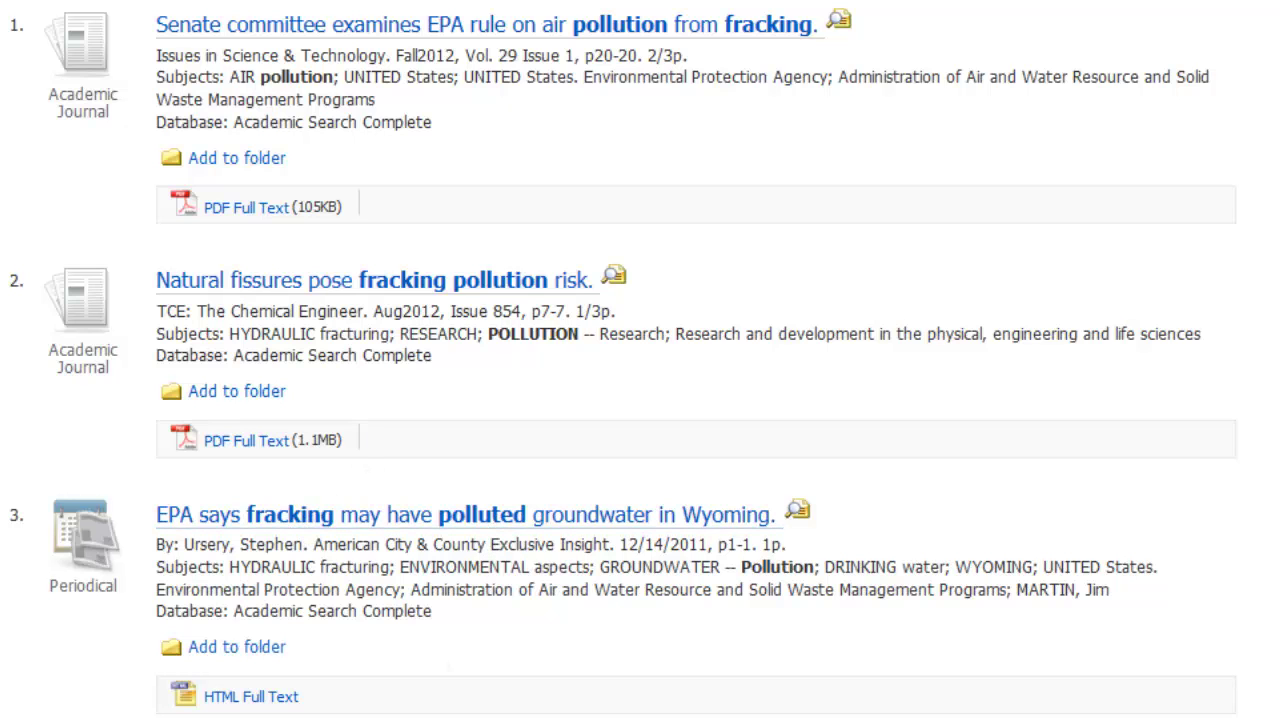
scroll(238, 514, "down", 7)
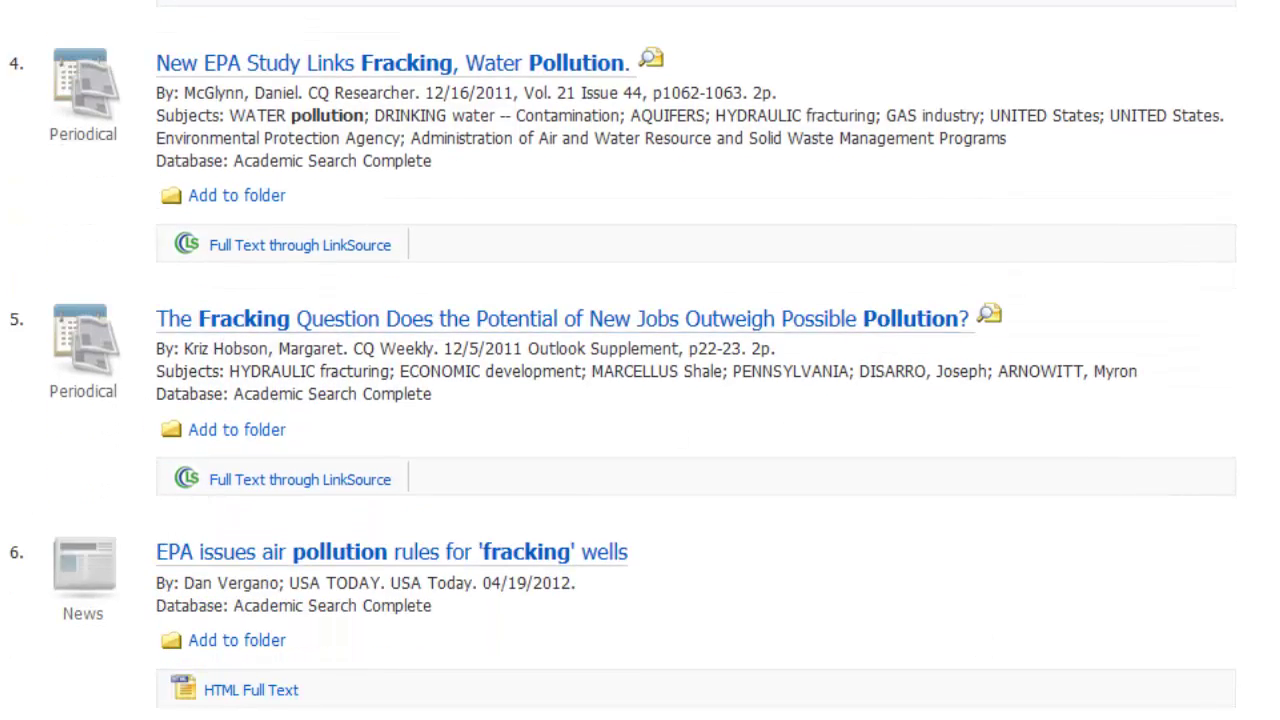
scroll(949, 351, "up", 10)
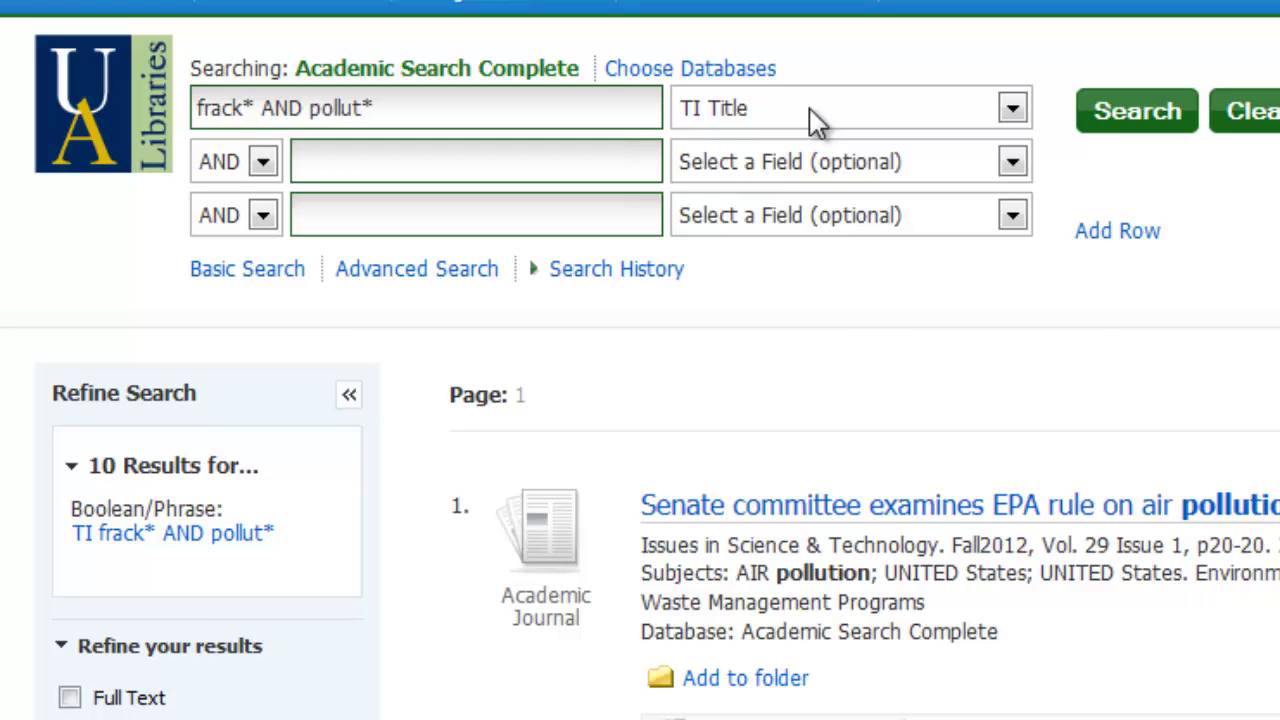
Set the first row's field to Select a Field (optional) and rerun, getting 155 results.
left_click(810, 112)
left_click(799, 150)
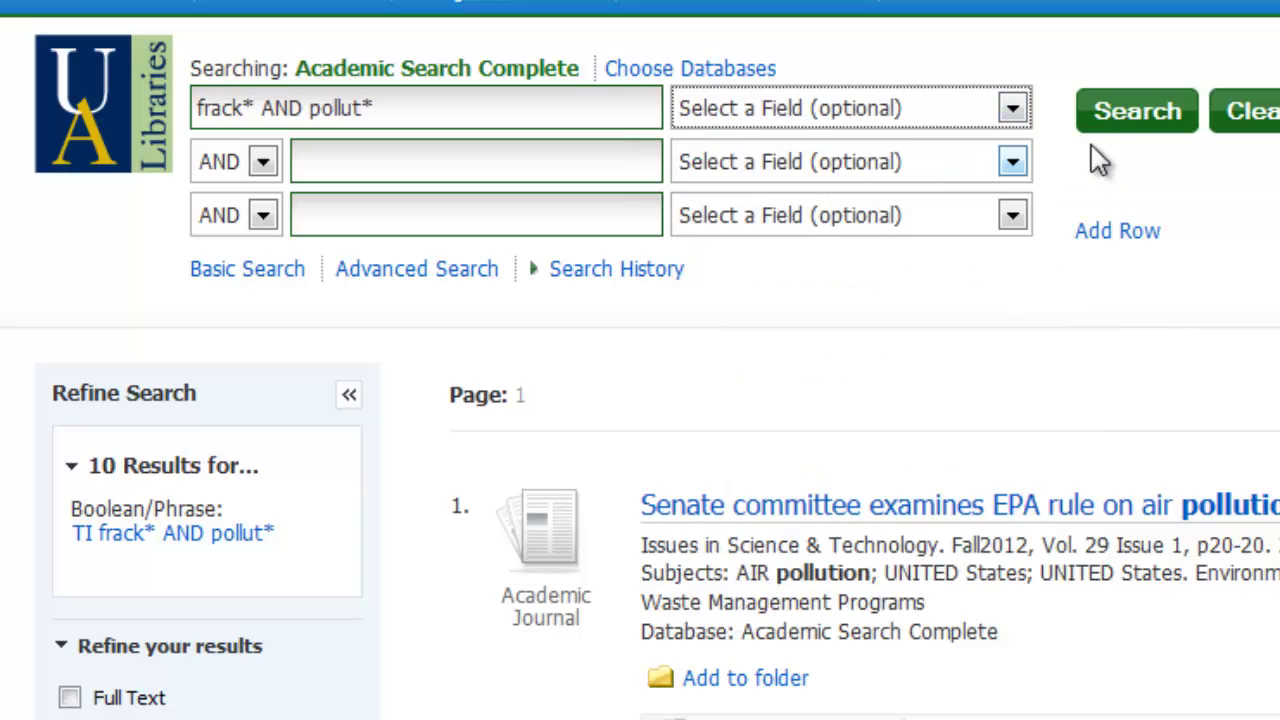
left_click(1137, 114)
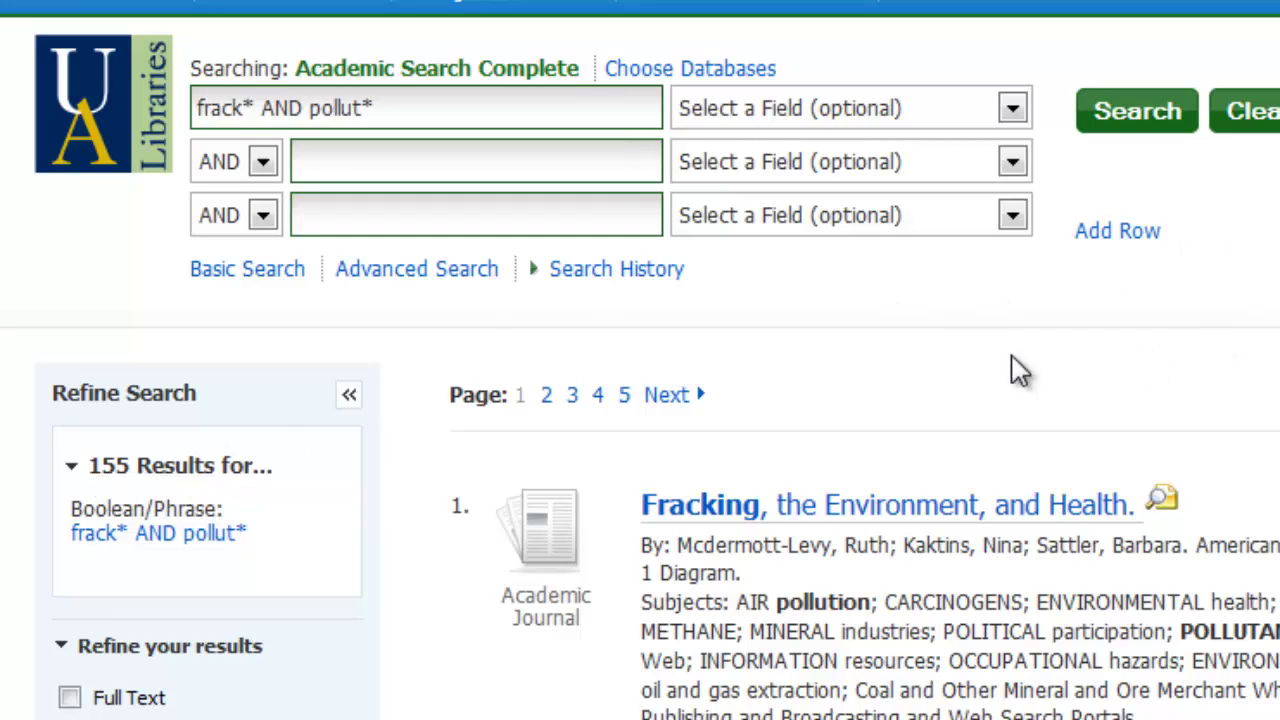
Delete AND pollut* from the first row, cutting it back to frack*.
double_click(291, 110)
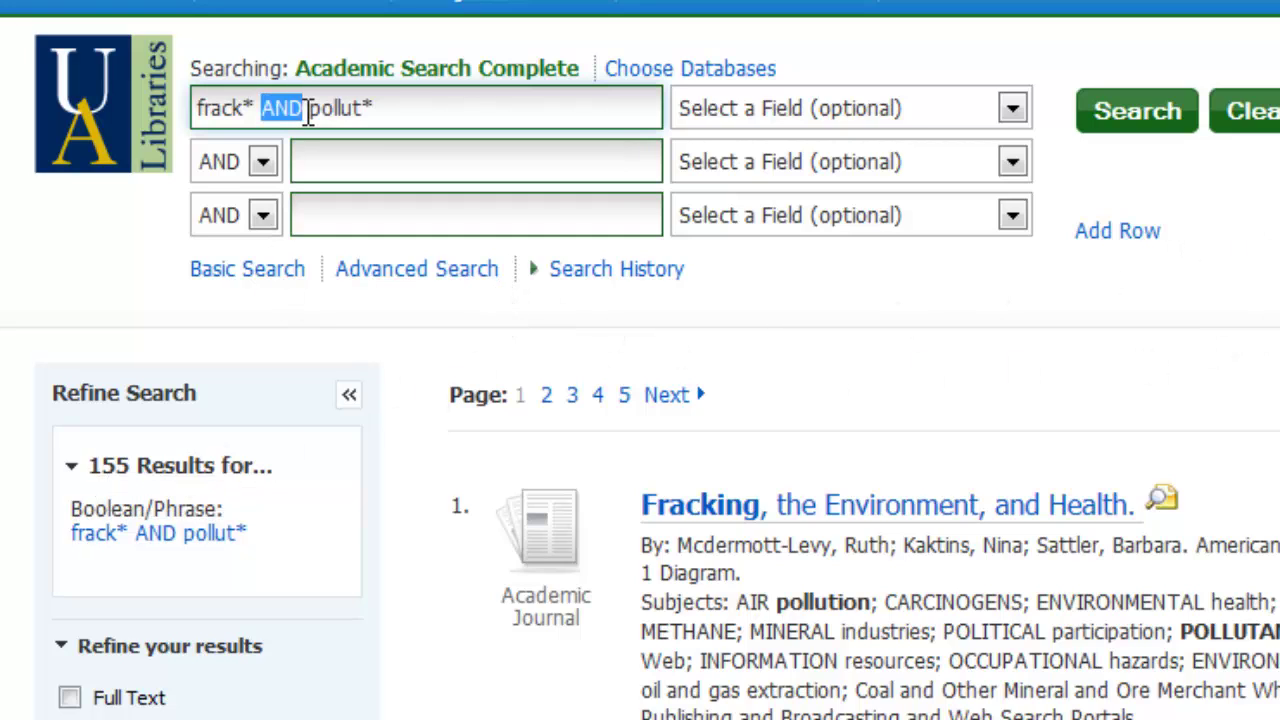
left_click(406, 110)
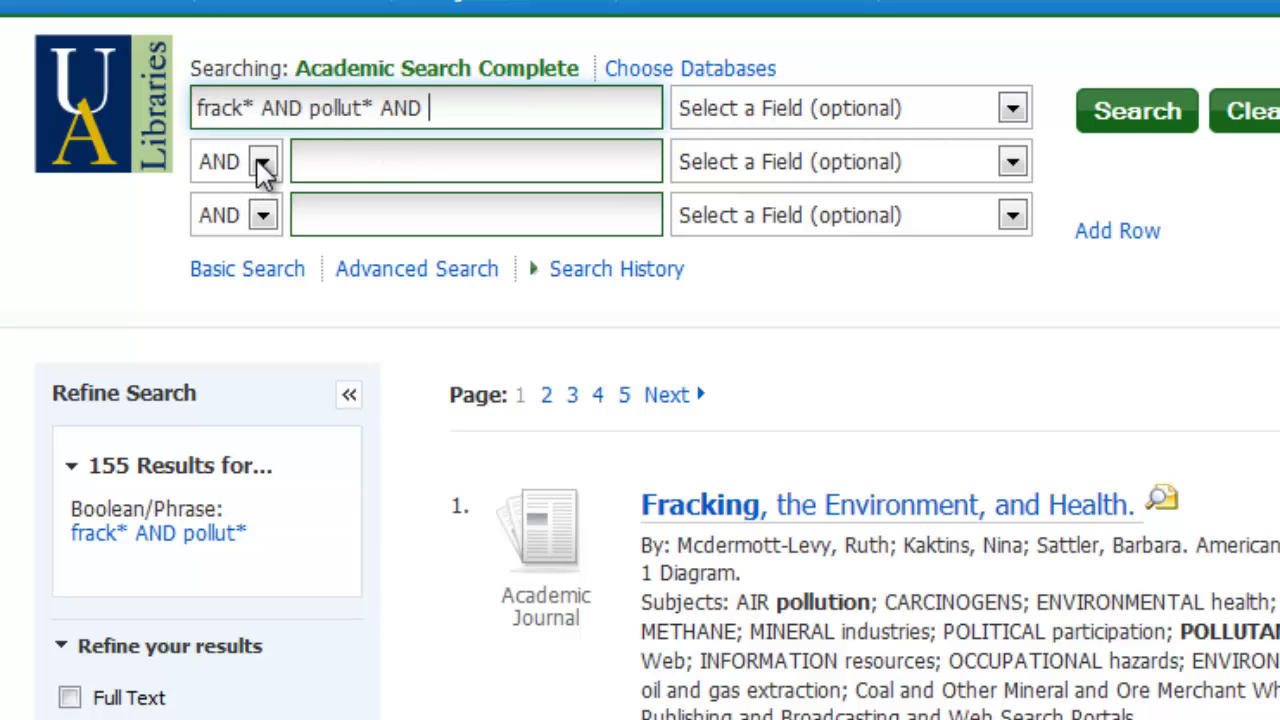
left_click_drag(262, 110, 574, 120)
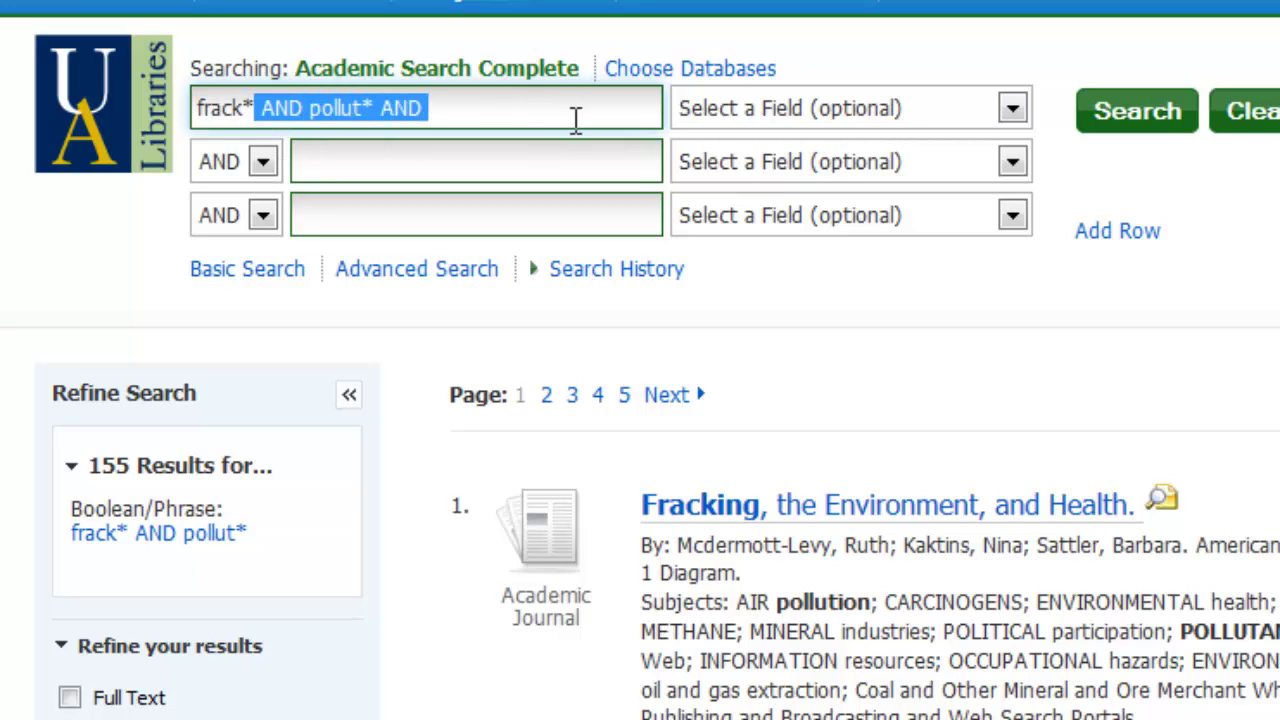
key("BackSpace")
Enter pollut* in the second search row and rerun the all-fields search.
left_click(505, 165)
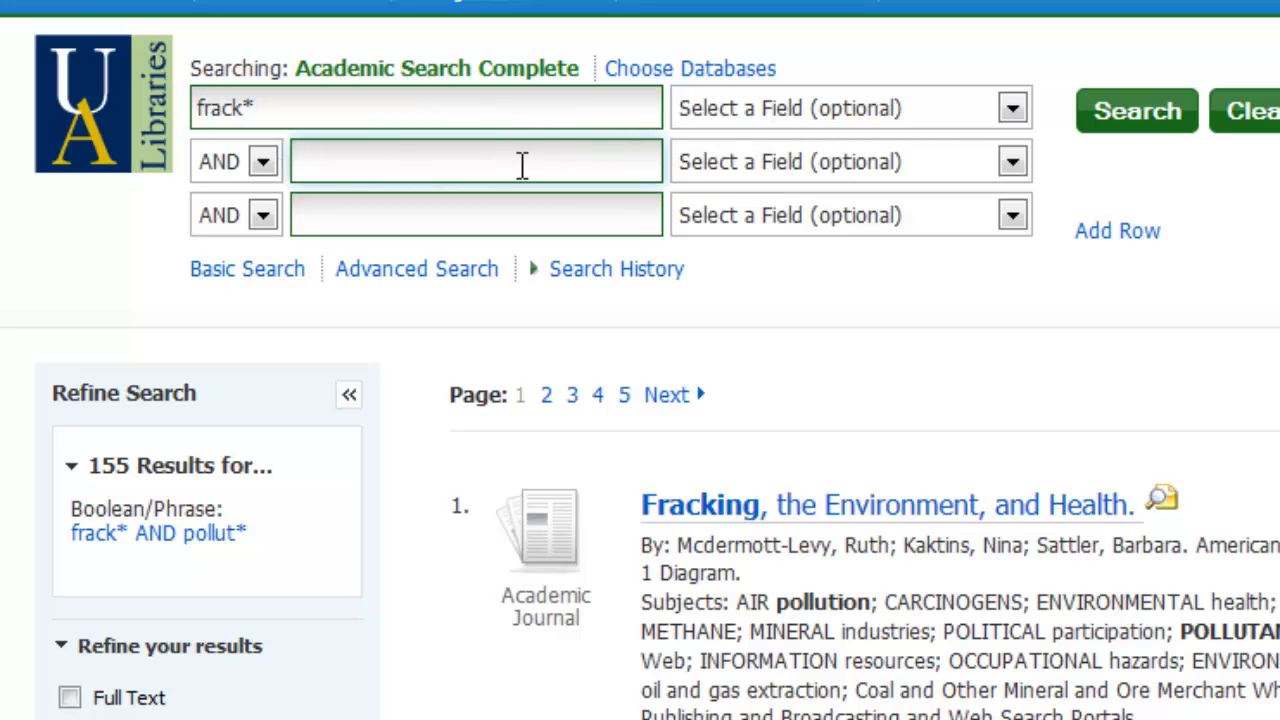
type("po")
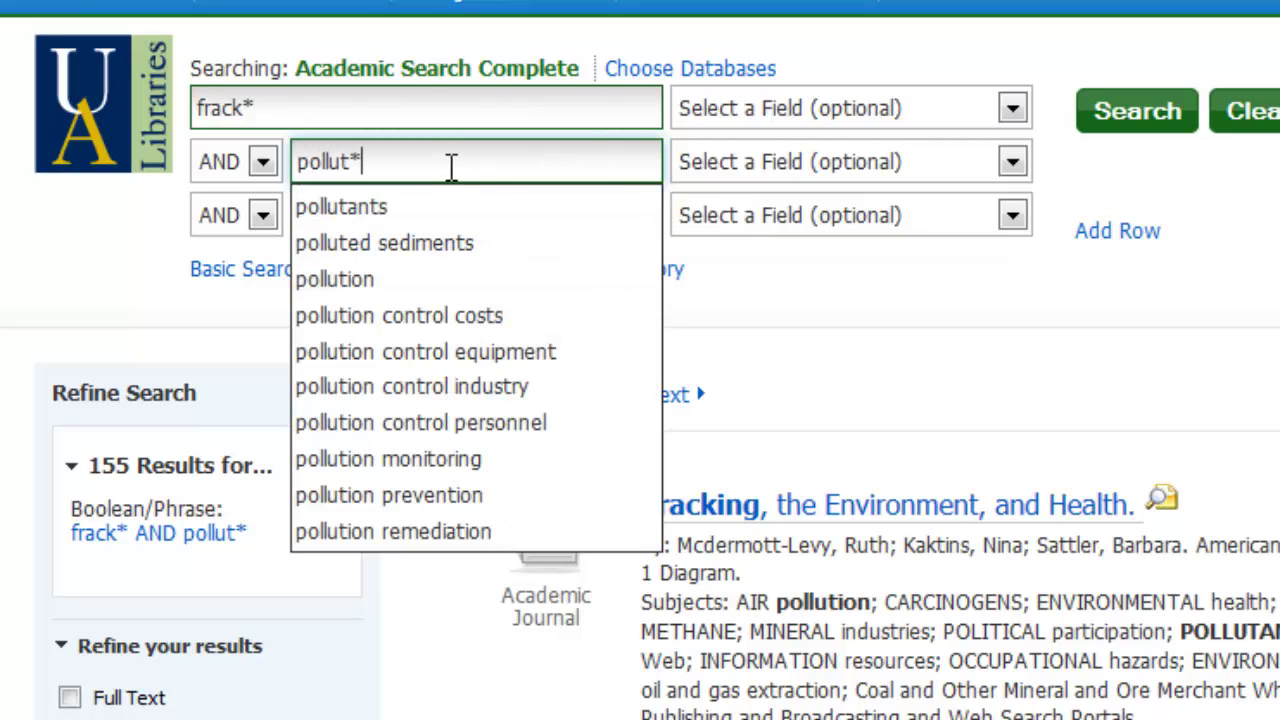
type("llut*")
left_click(1137, 111)
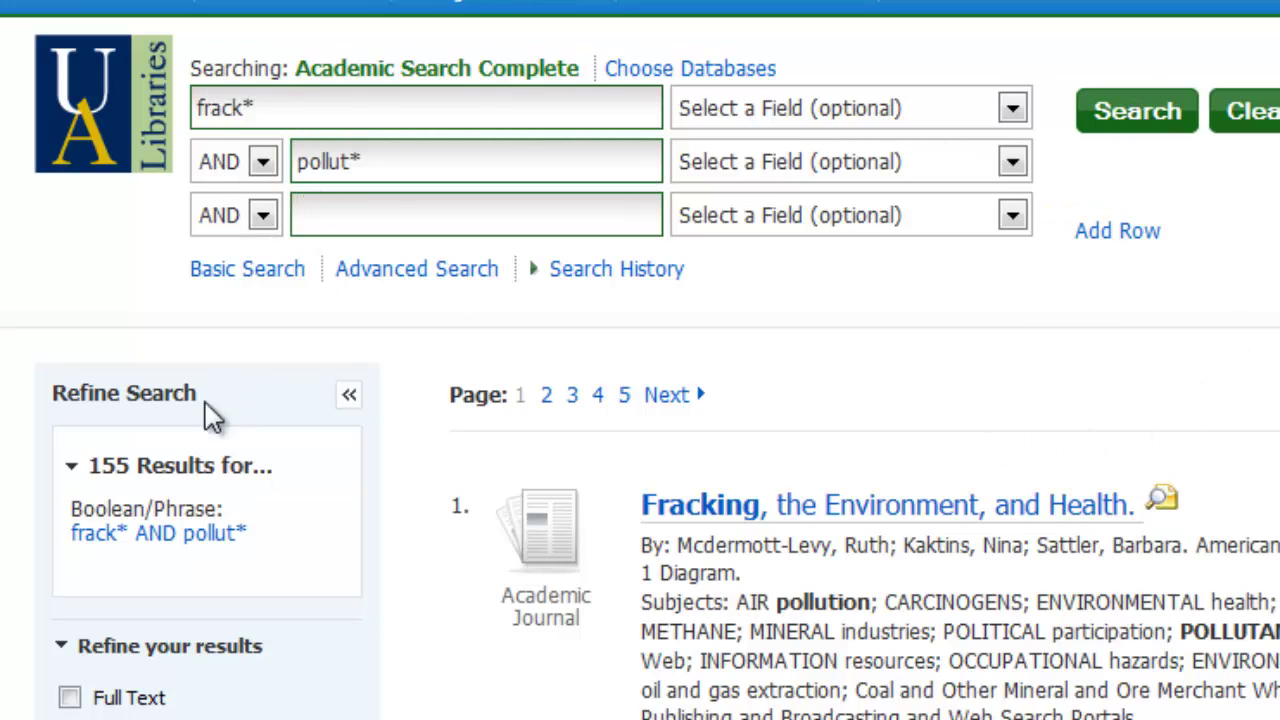
left_click(388, 215)
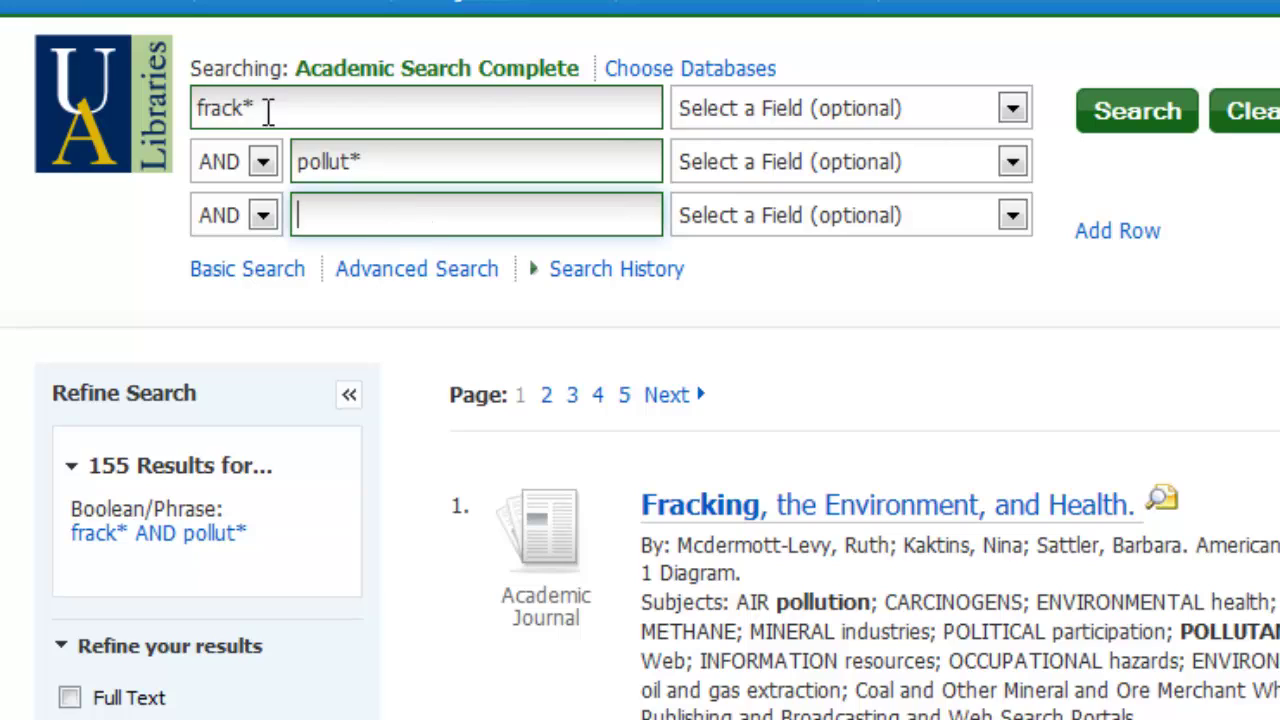
left_click(322, 107)
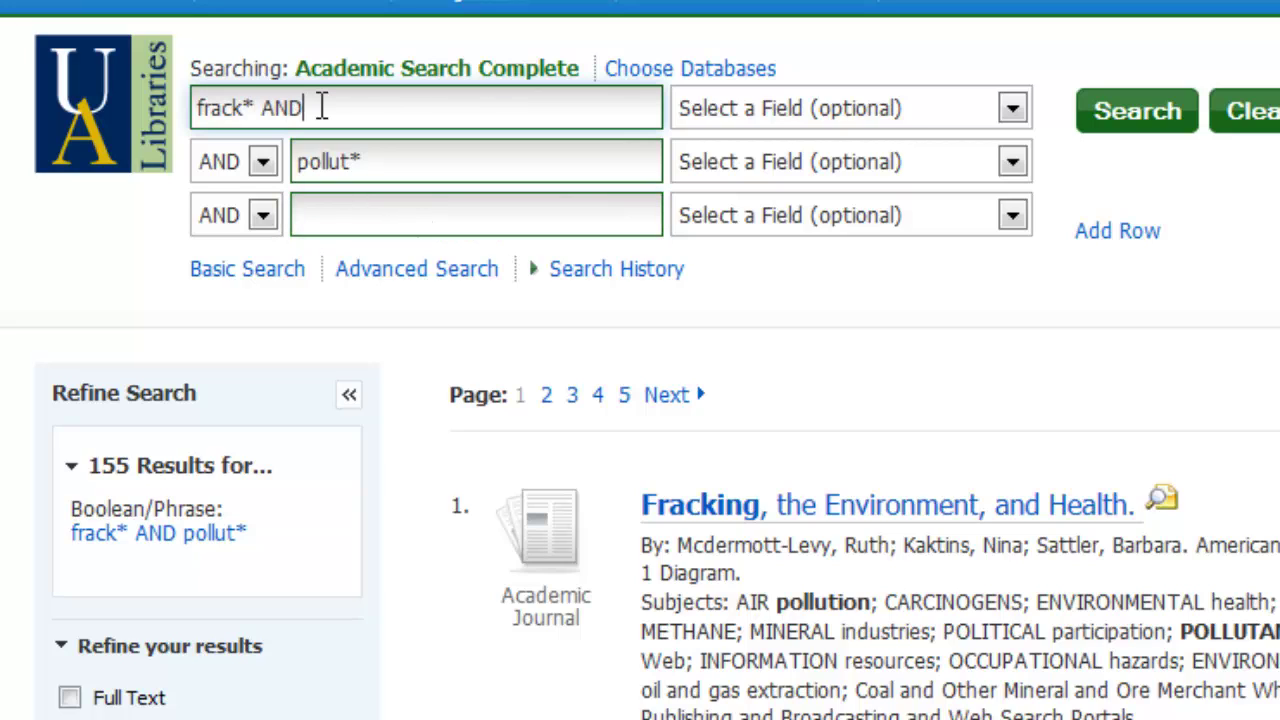
double_click(265, 108)
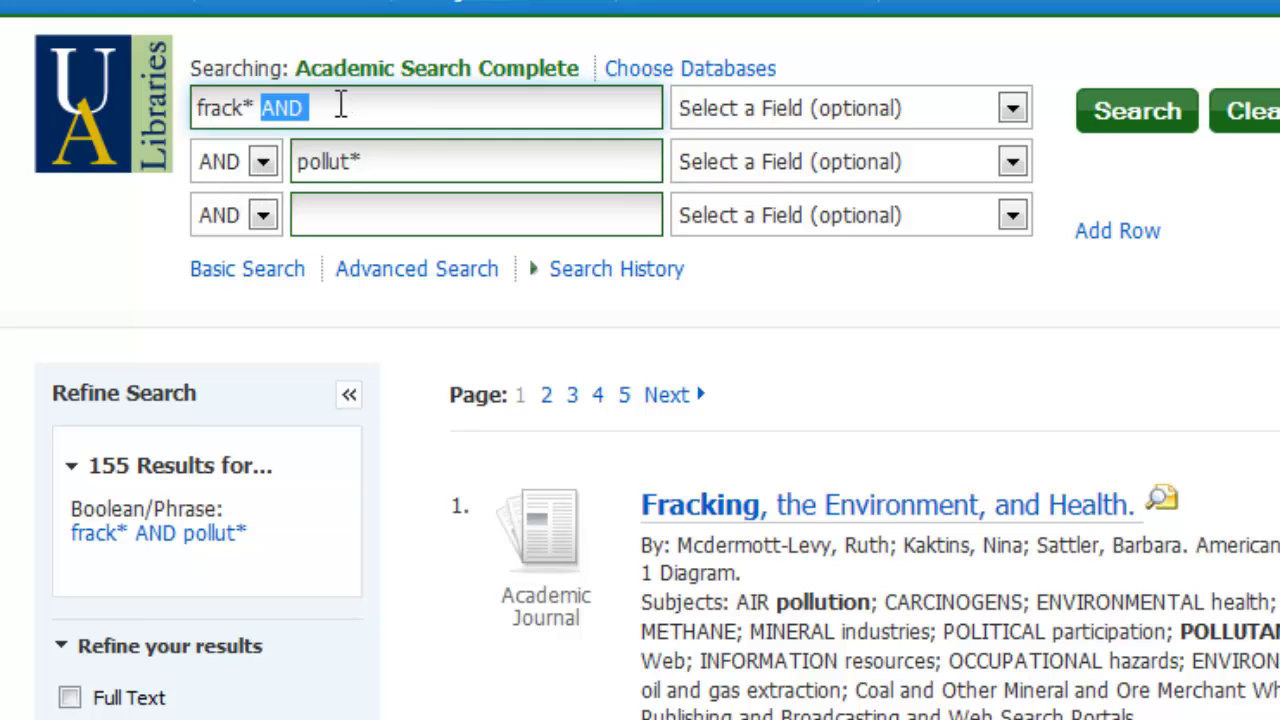